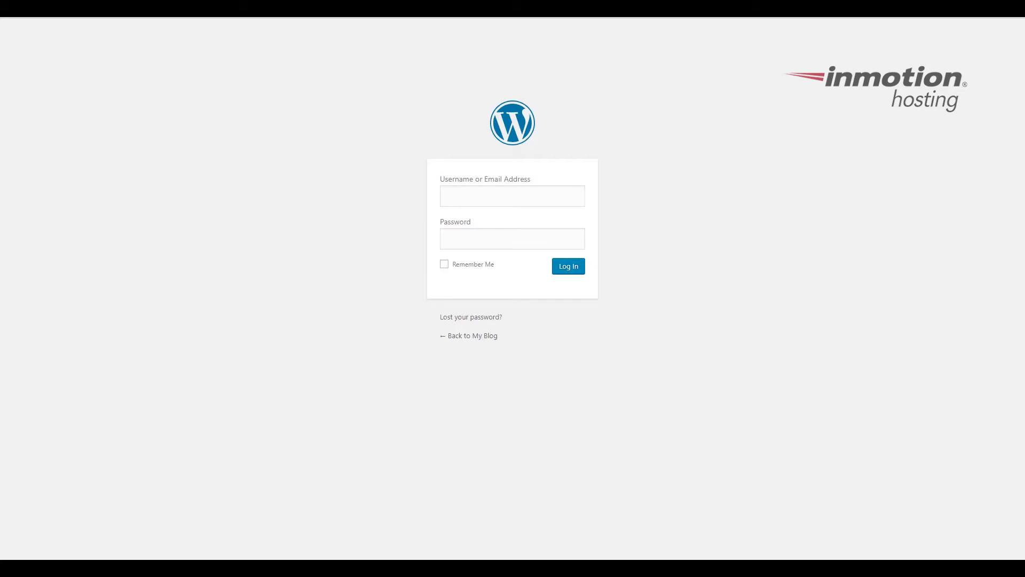
- Log in to the WordPress admin with the username and password
left_click(540, 195)
type("admin")
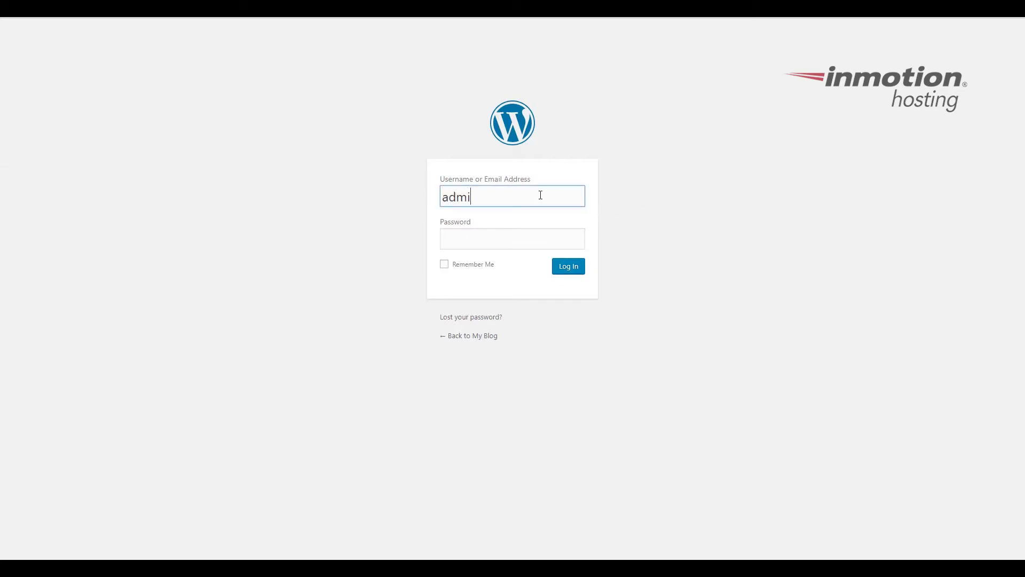
key("Tab")
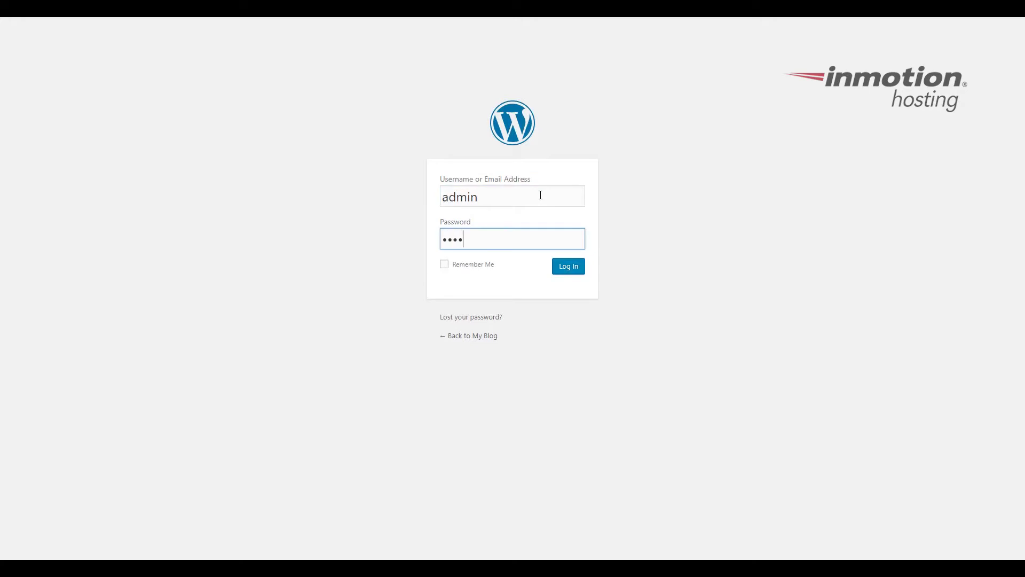
key("Return")
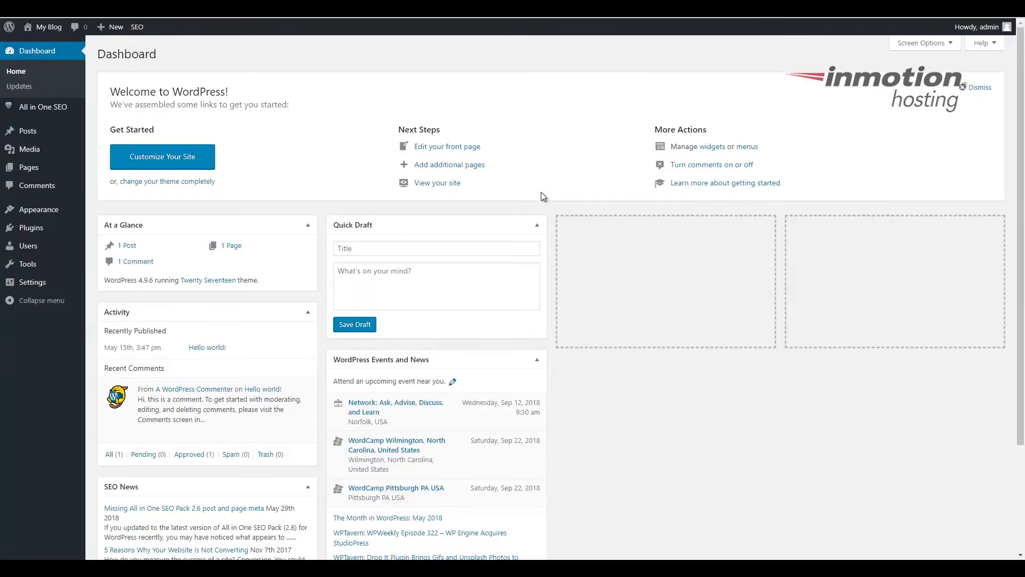
- Go to All in One SEO General Settings to reach the Custom Post Type Settings
left_click(41, 113)
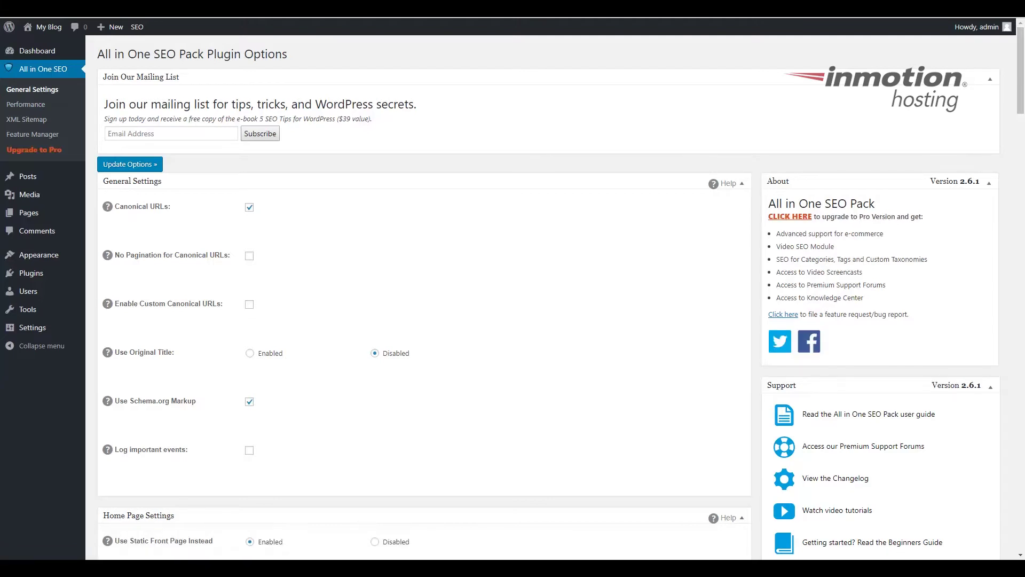
scroll(347, 350, "down", 3)
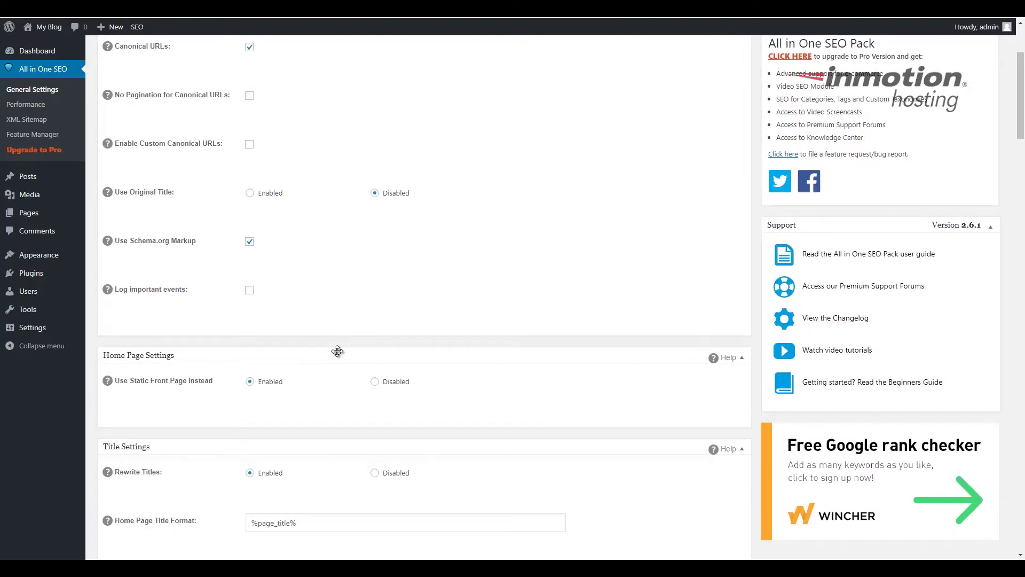
scroll(337, 351, "down", 3)
scroll(335, 350, "down", 4)
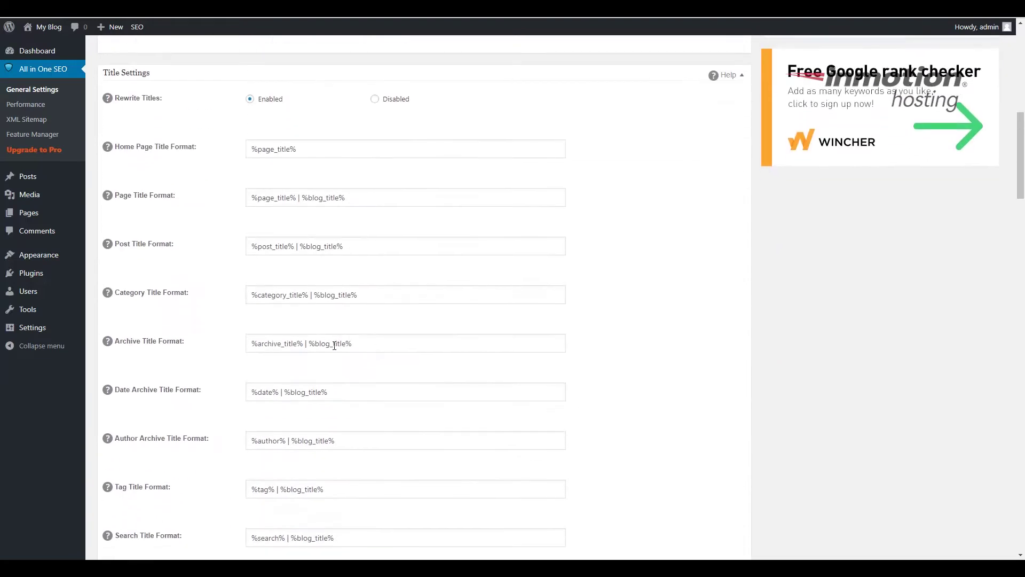
scroll(334, 345, "down", 3)
scroll(333, 345, "down", 4)
scroll(334, 345, "down", 2)
scroll(333, 345, "down", 2)
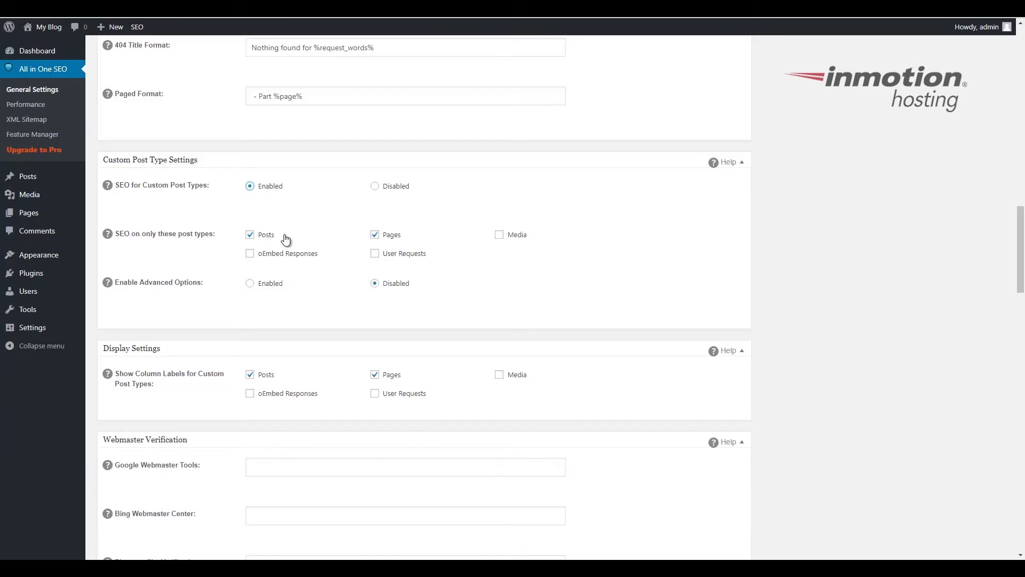
- Check Media under 'SEO on only these post types' and enable advanced options
left_click(501, 234)
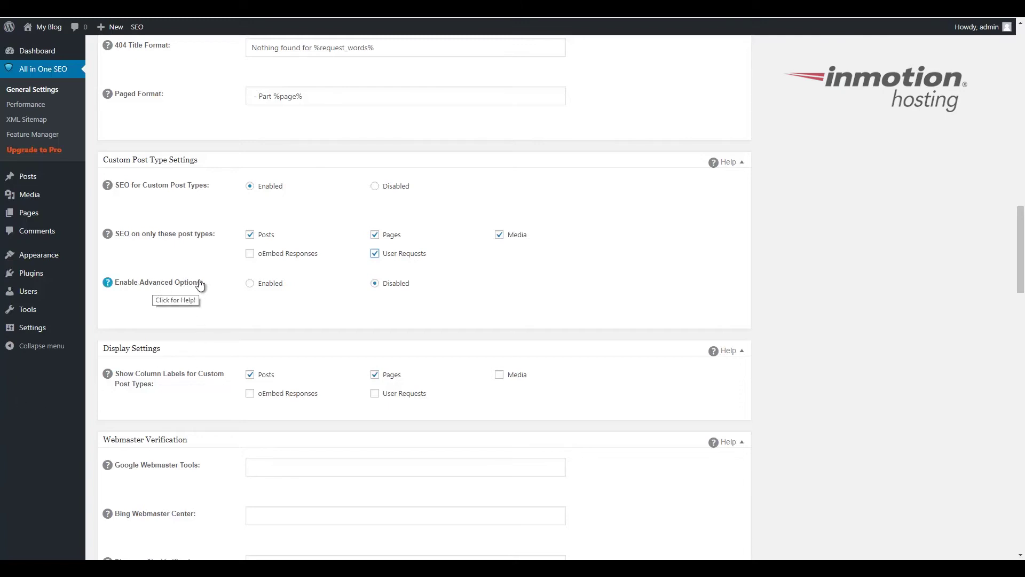
left_click(253, 287)
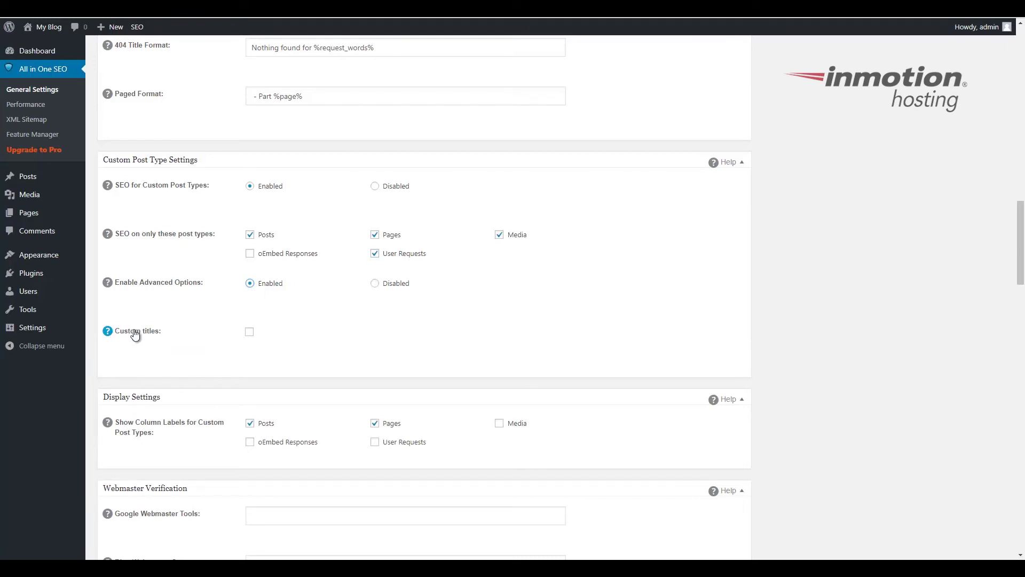
- Check Custom titles and show the supported macros for Media Title Format
left_click(250, 333)
scroll(357, 277, "down", 1)
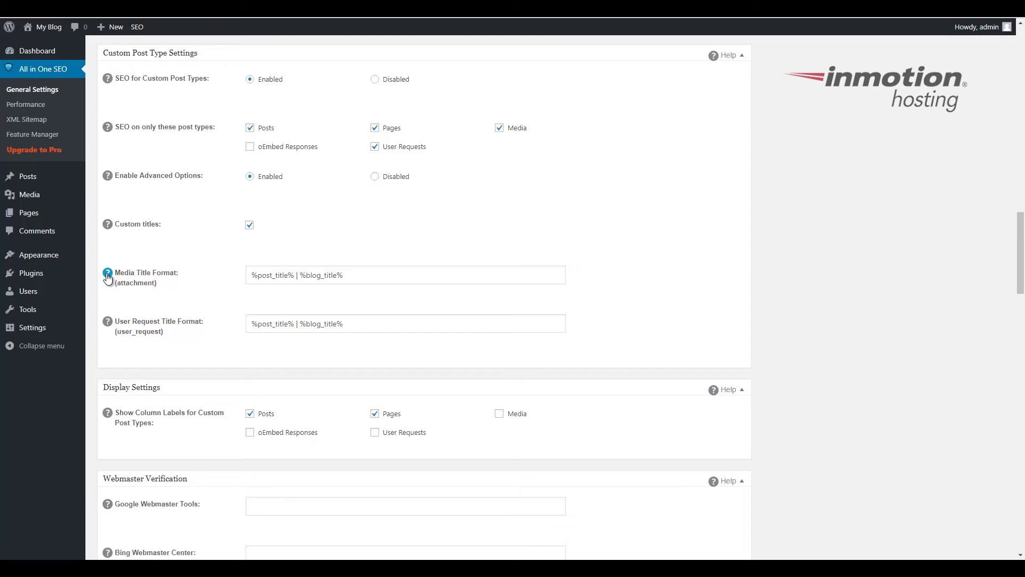
left_click(108, 276)
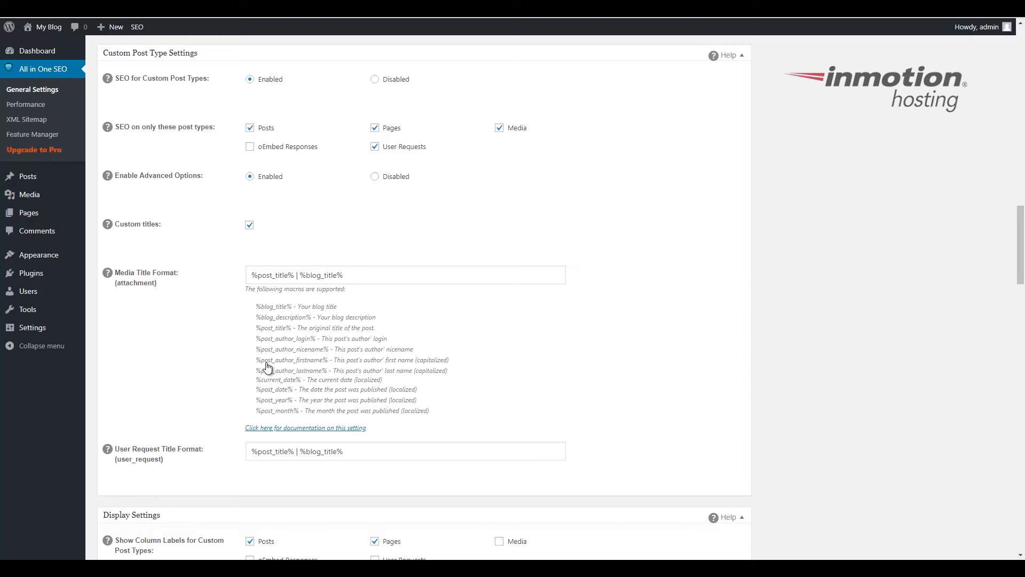
scroll(227, 368, "down", 5)
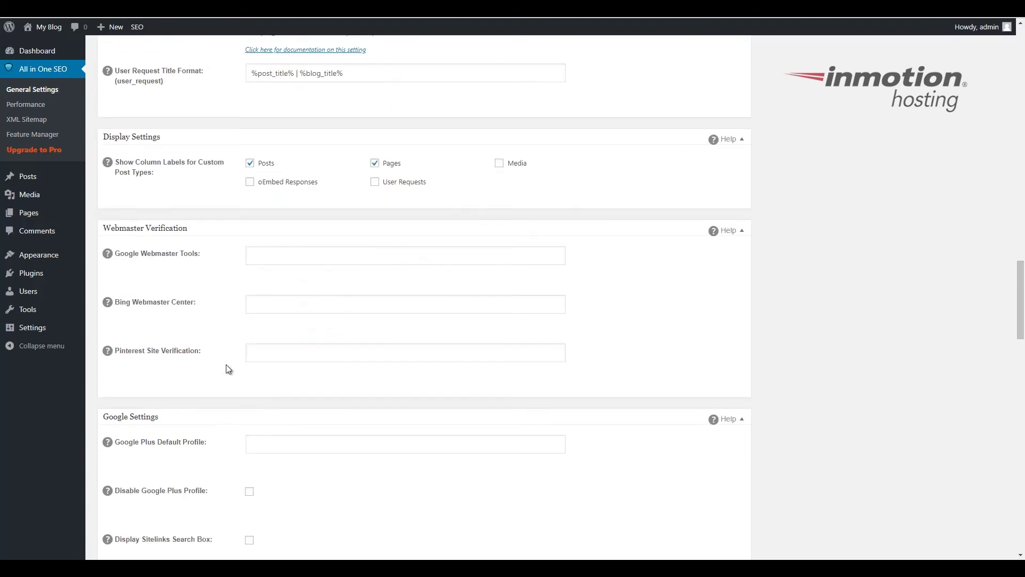
scroll(227, 370, "down", 7)
scroll(227, 371, "down", 10)
scroll(224, 377, "down", 3)
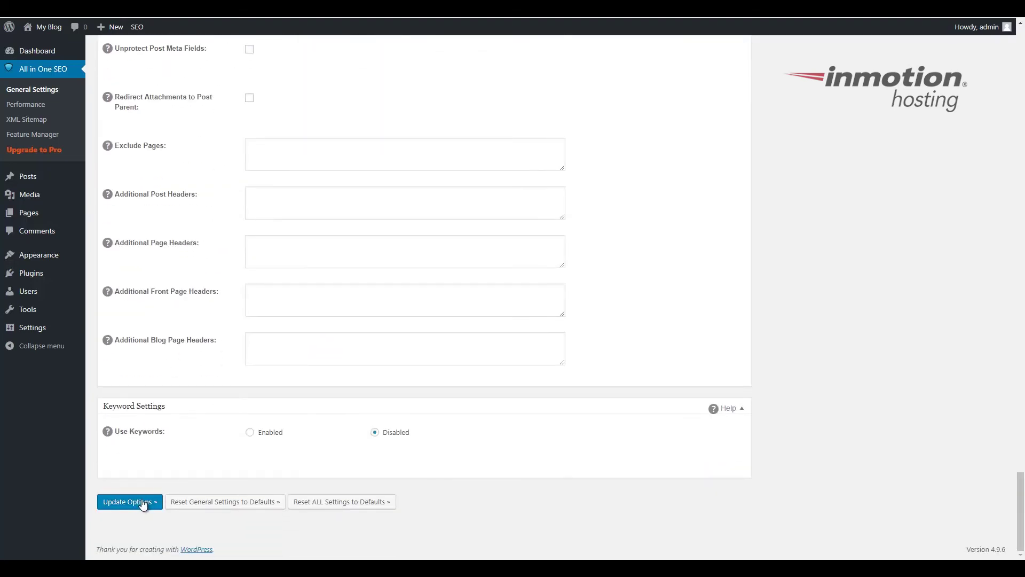
- Save the settings with Update Options and highlight the options-updated confirmation
left_click(123, 504)
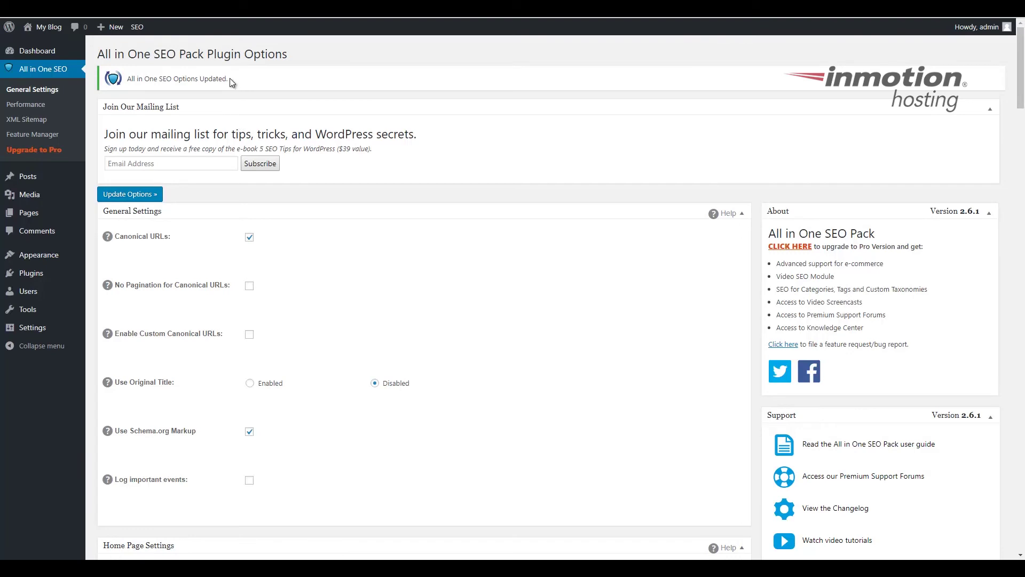
left_click_drag(173, 84, 103, 73)
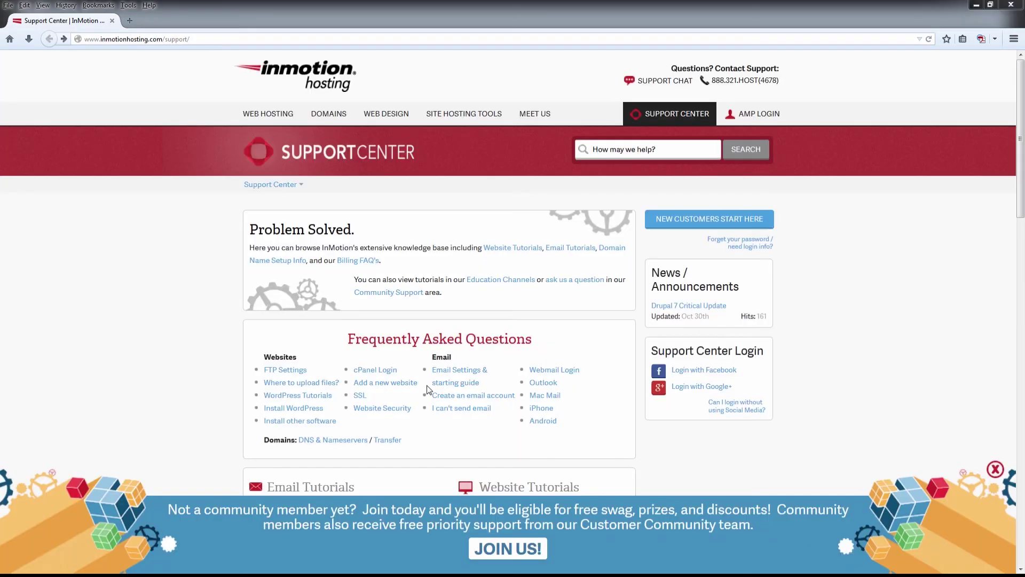
- Open the Facebook sign-in page from the InMotion Hosting Support Center
left_click(491, 553)
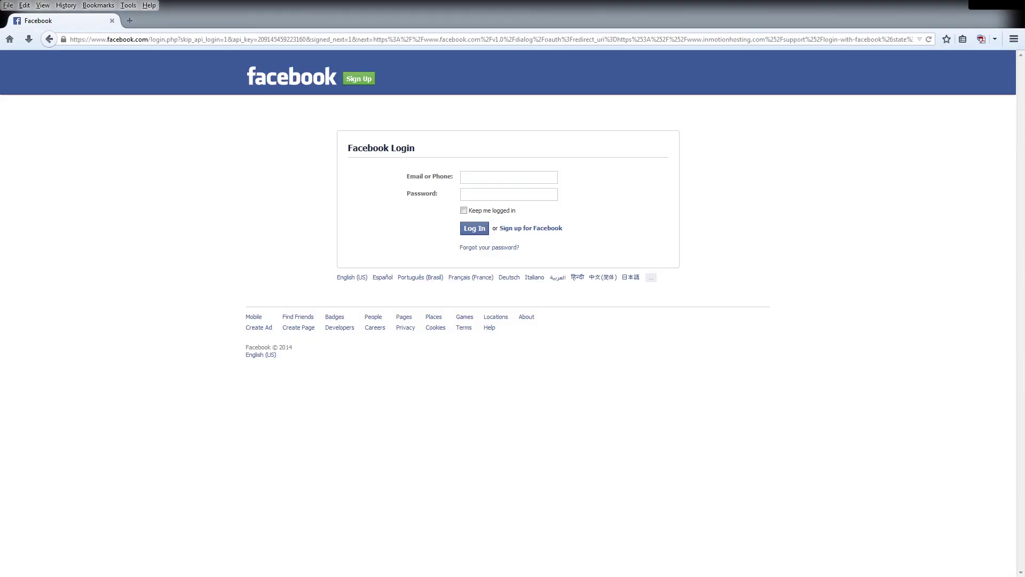